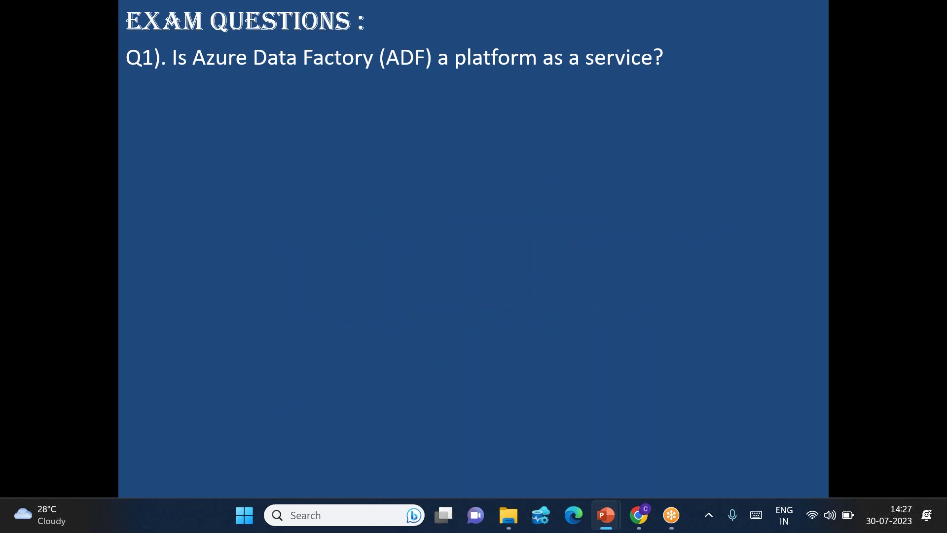
Show option 'A. True' under Q1, which asks whether ADF is PaaS.
key("Right")
Reveal Q1's answer 'A) True', then Q2's options from A through 'D) Both A and C'.
key("Right")
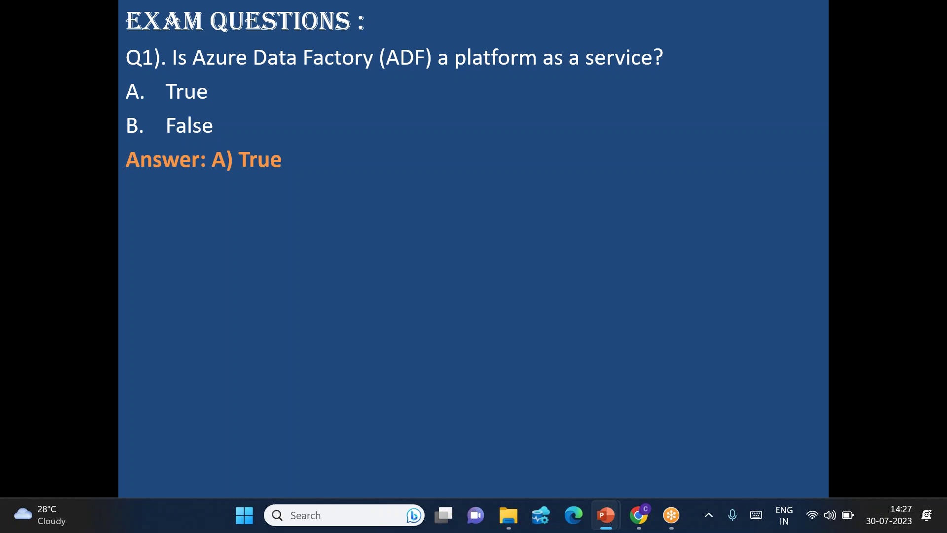
key("Right")
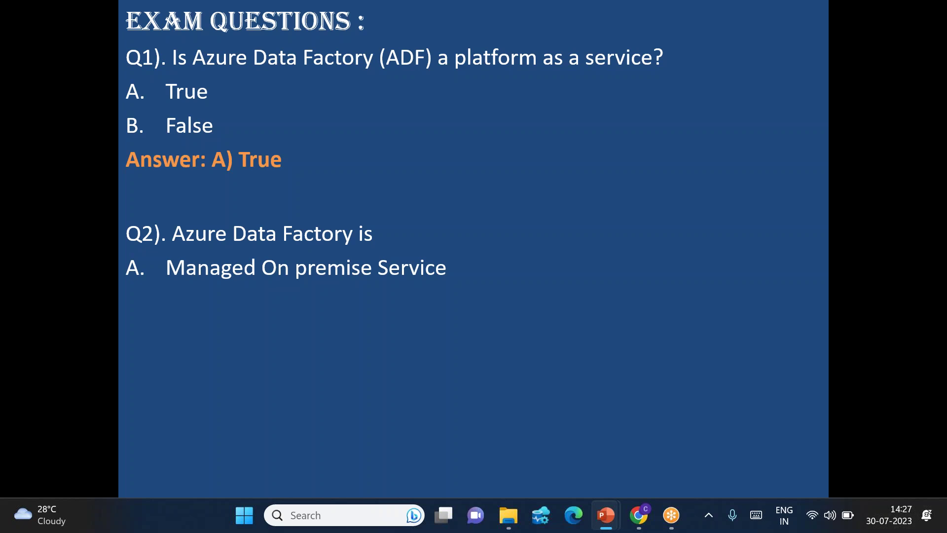
key("Right")
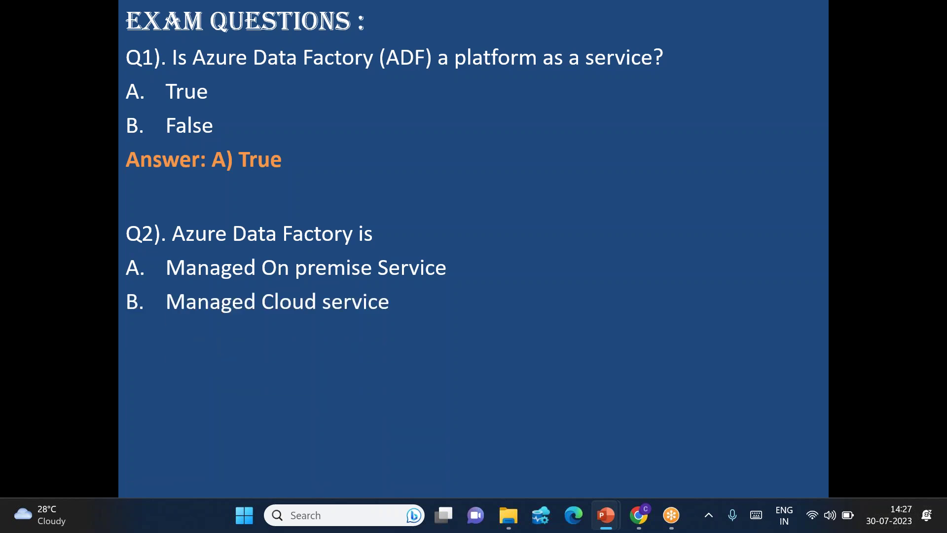
key("Right")
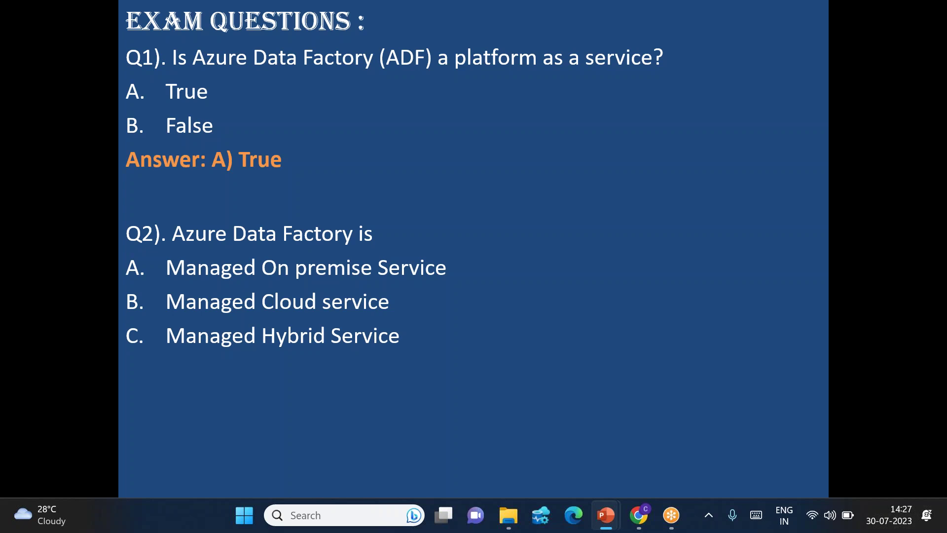
key("Right")
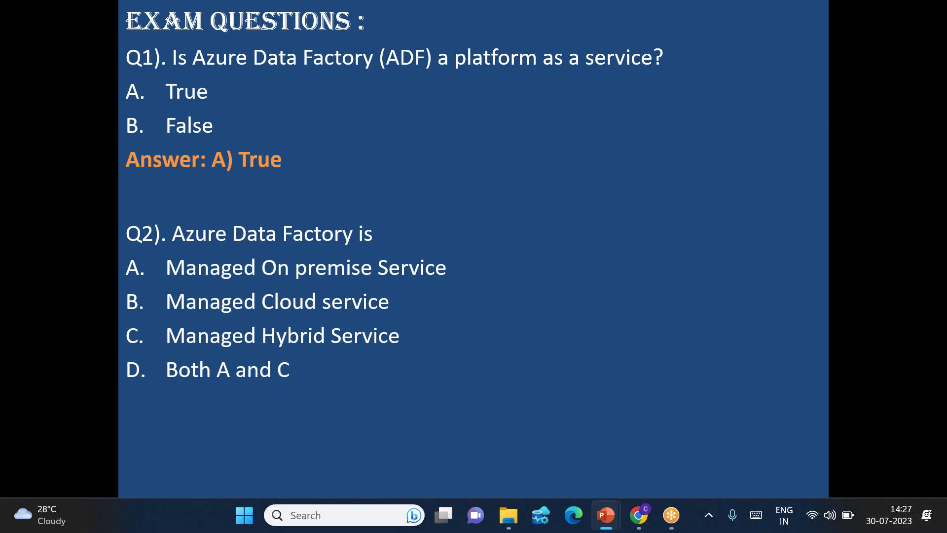
Reveal Q2's answer, then Q3's options Apache Airflow, ADF Triggers and Azure WebJobs.
key("Right")
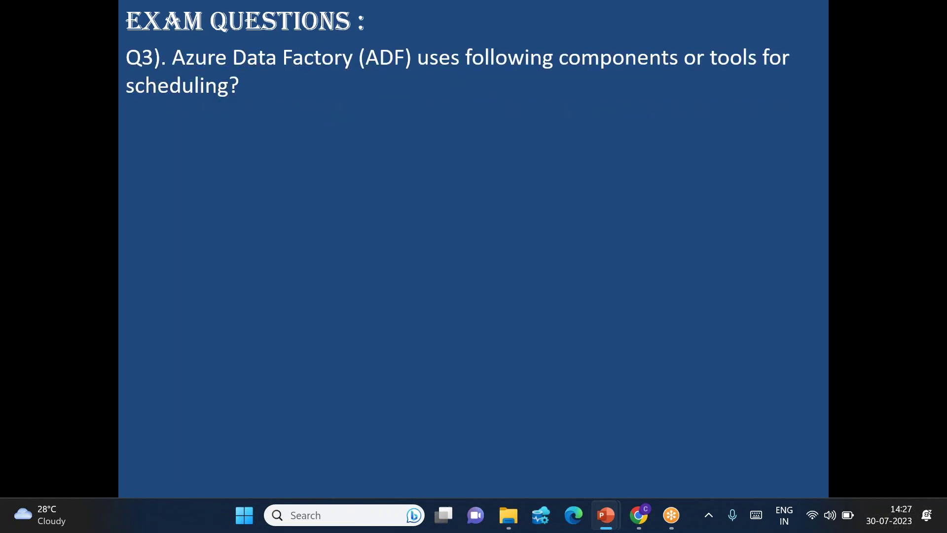
key("Right")
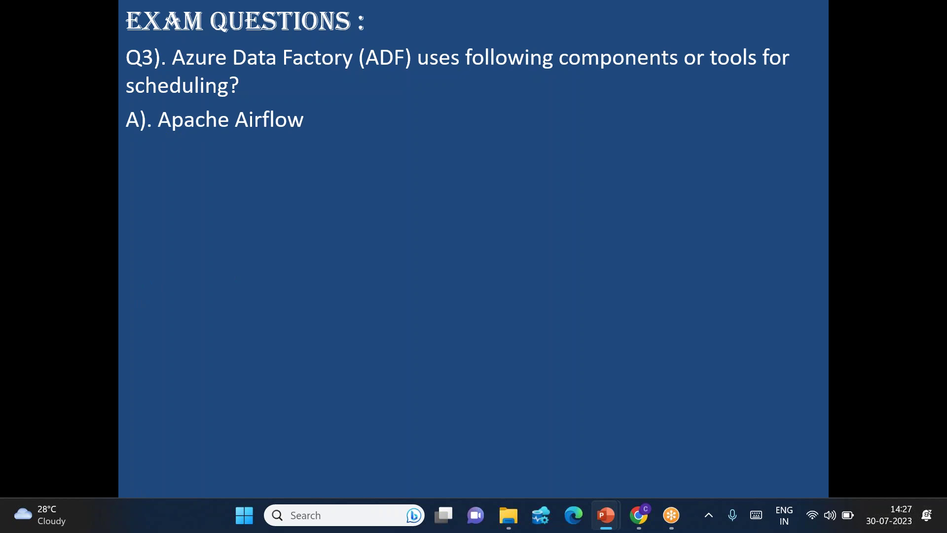
key("Right")
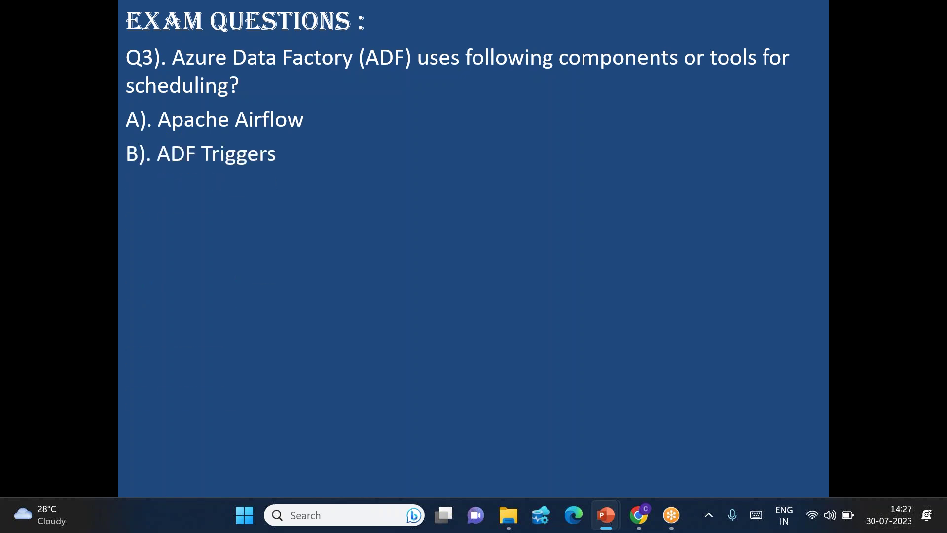
key("Right")
key("Right")
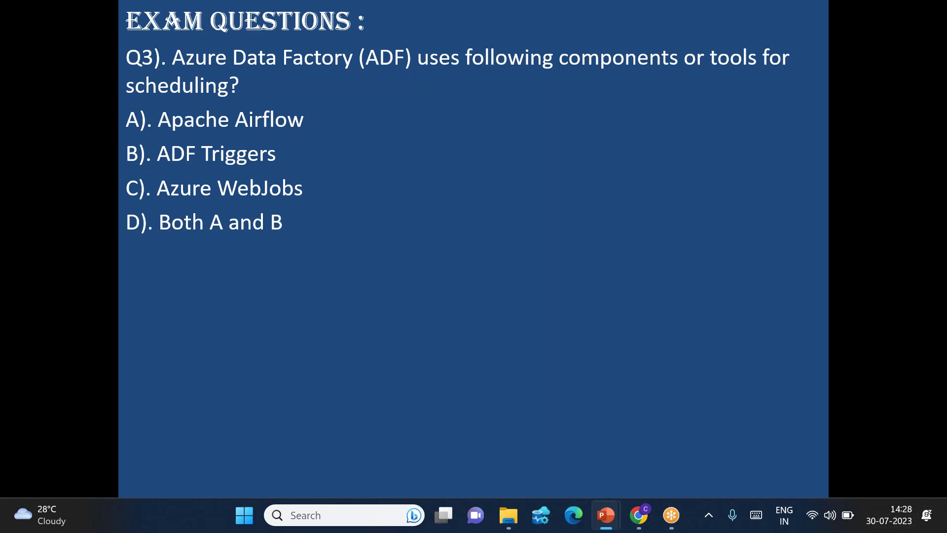
Reveal Q3's answer 'B) ADF Triggers', then Q4 with options True and False.
key("Right")
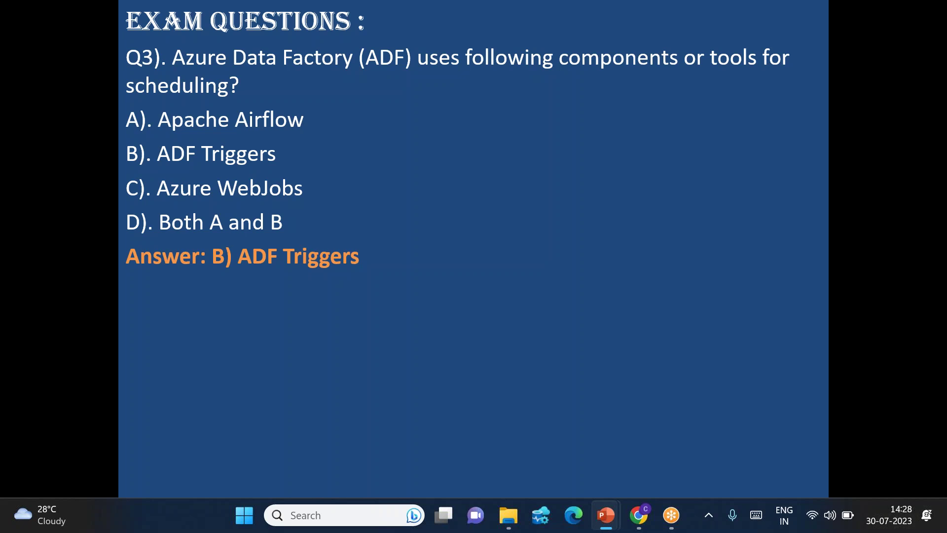
key("Down")
key("Down")
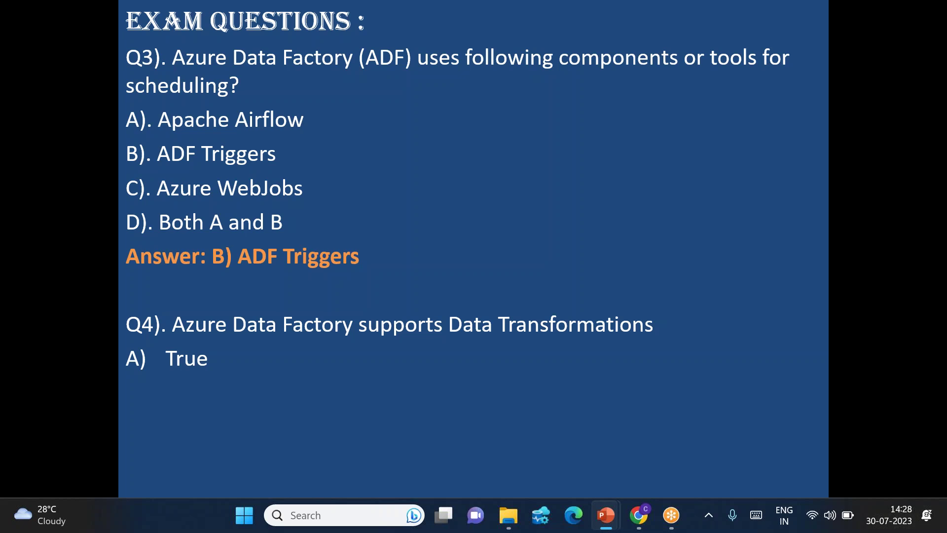
key("Down")
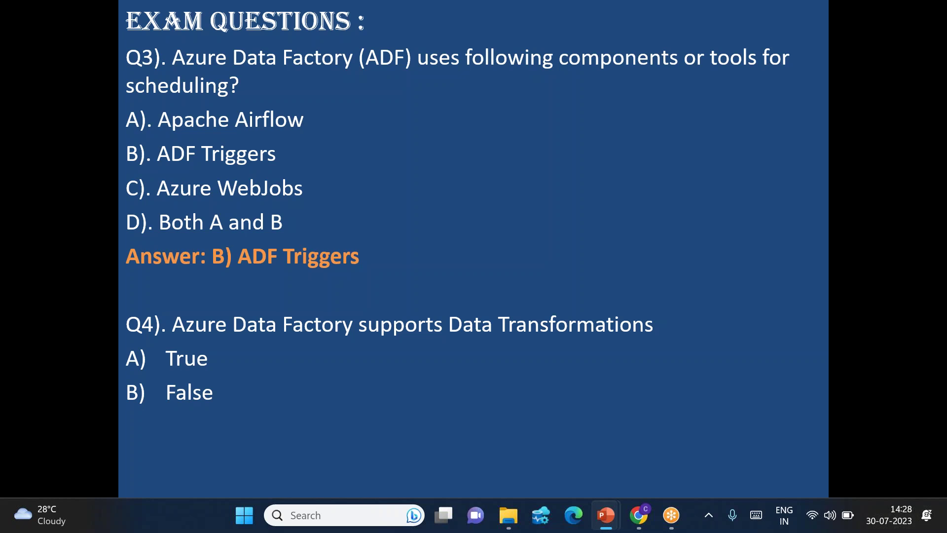
Reveal Q4's answer 'A) True' and advance to the closing DP-203 branding slide.
key("Right")
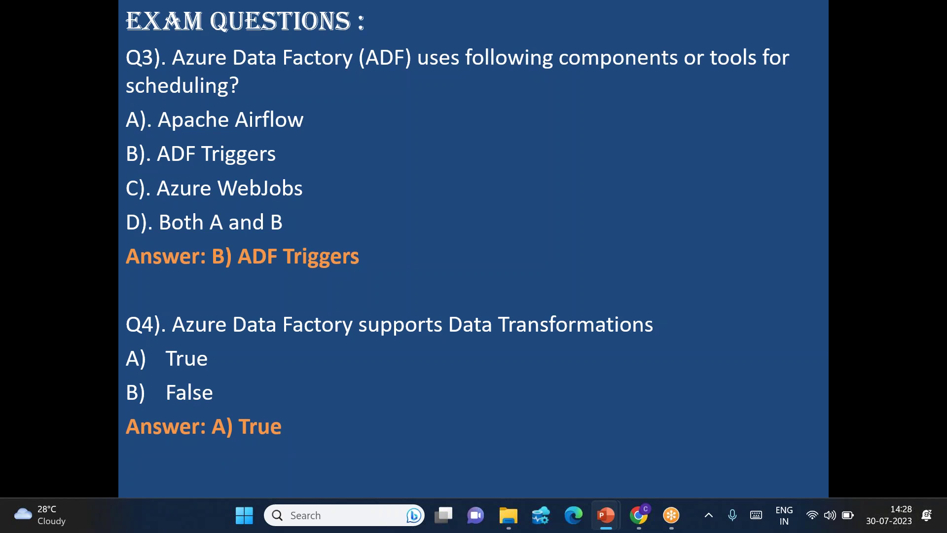
key("Right")
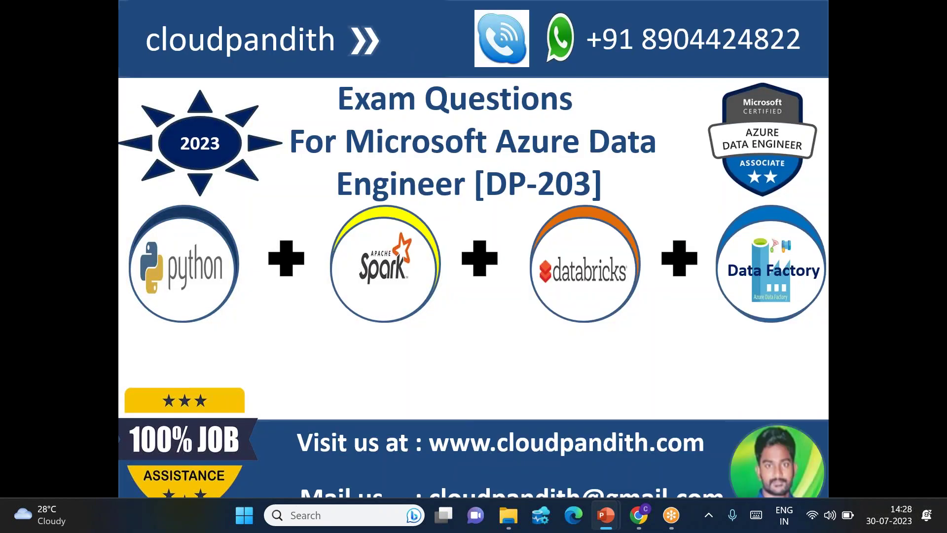